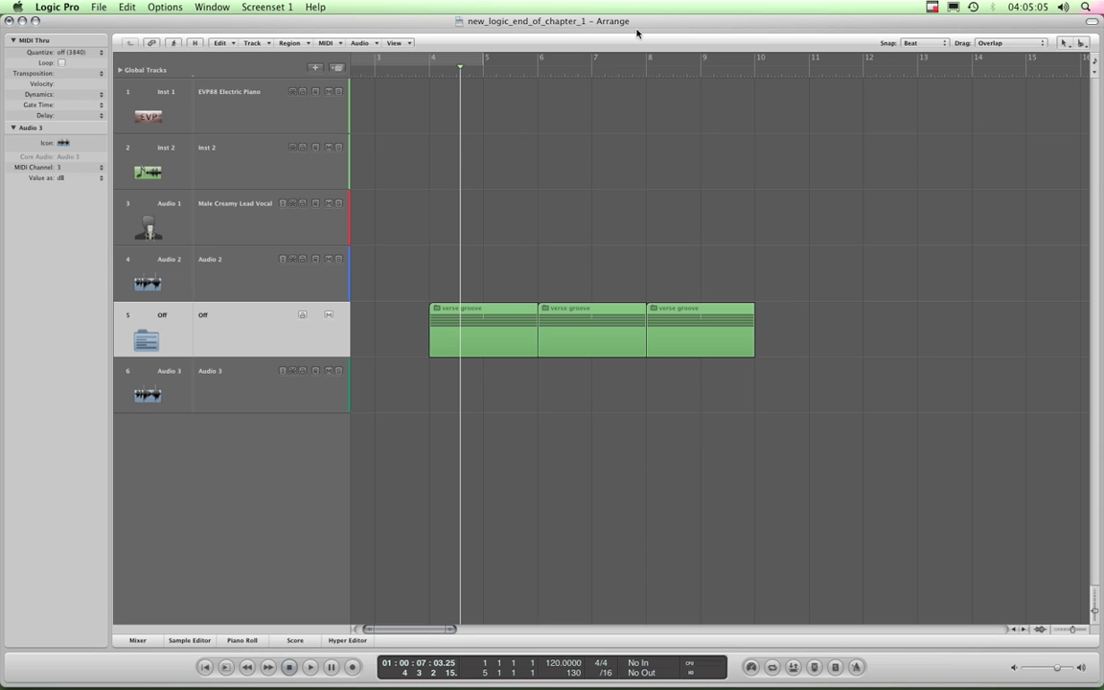
# Draw one-bar regions on track 1 at bars 4–7 with the Pencil tool
pyautogui.click(588, 157)
pyautogui.press('Escape')
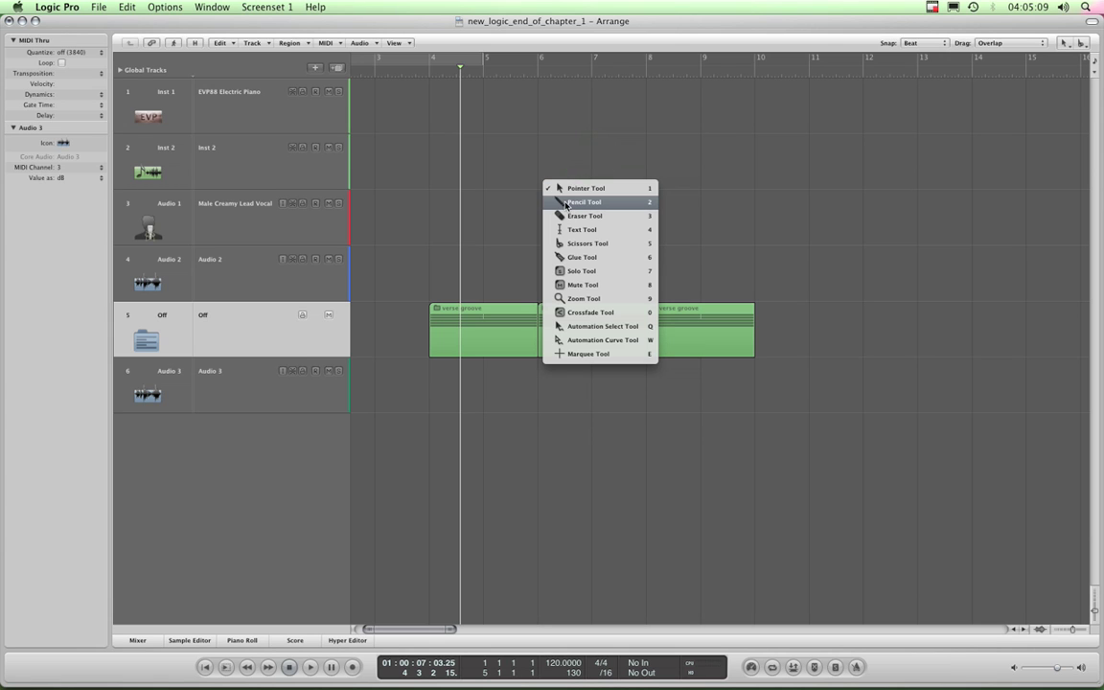
pyautogui.click(565, 202)
pyautogui.click(451, 108)
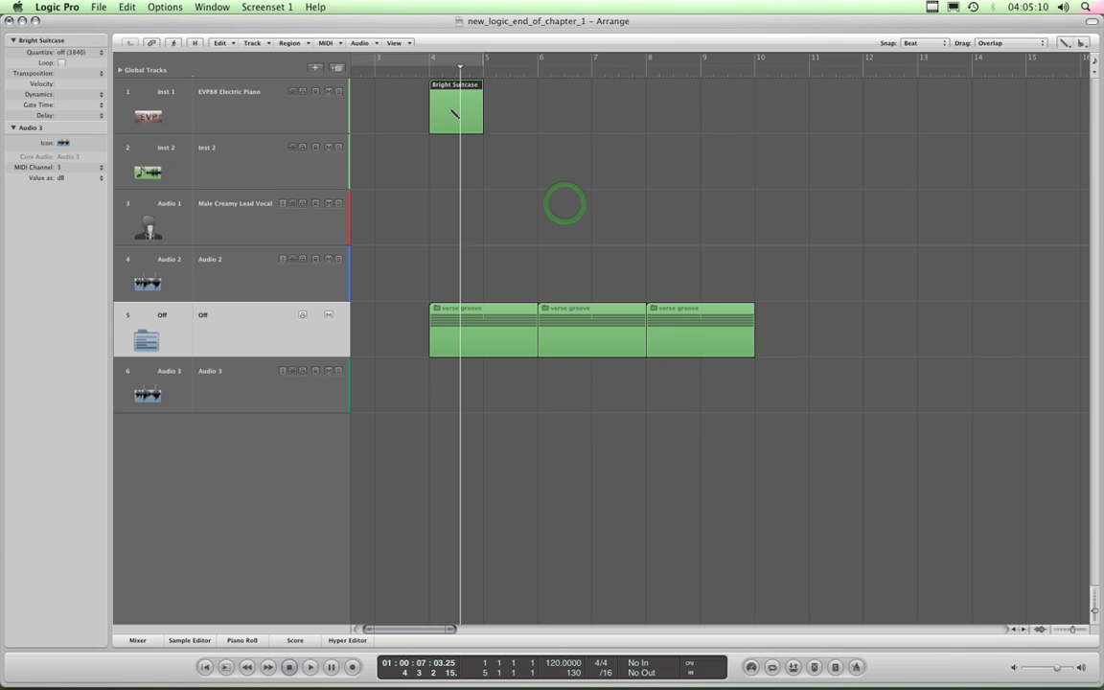
pyautogui.click(503, 103)
pyautogui.click(555, 106)
pyautogui.click(602, 109)
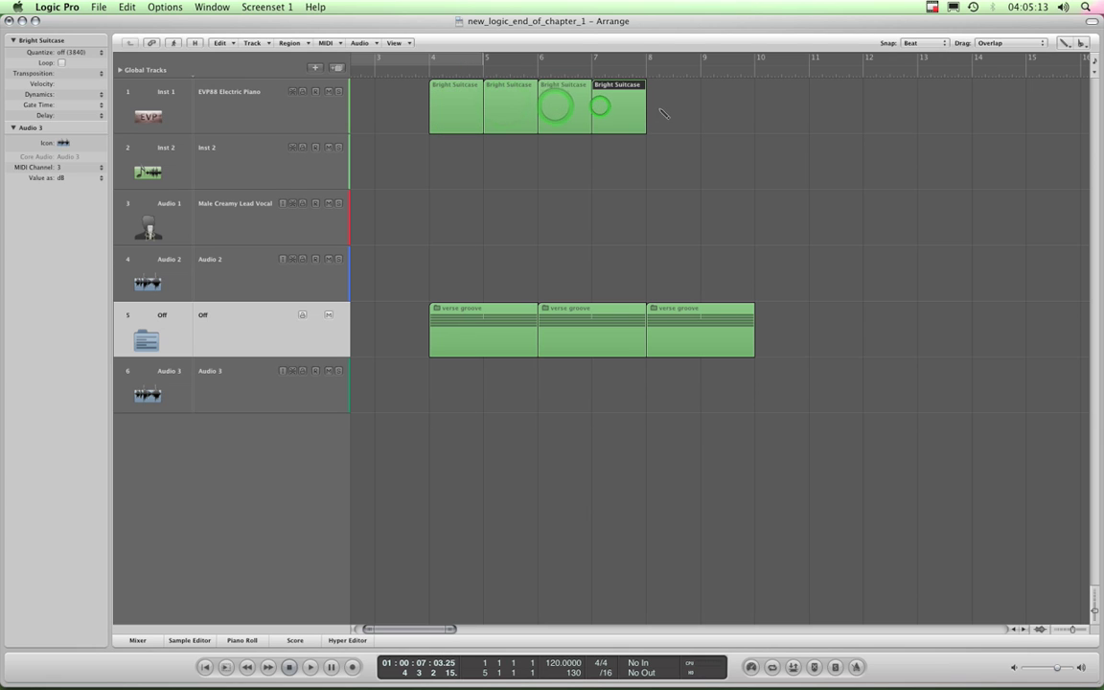
# Draw one-bar regions at bars 9–11, then return to the Pointer tool
pyautogui.click(746, 119)
pyautogui.click(788, 115)
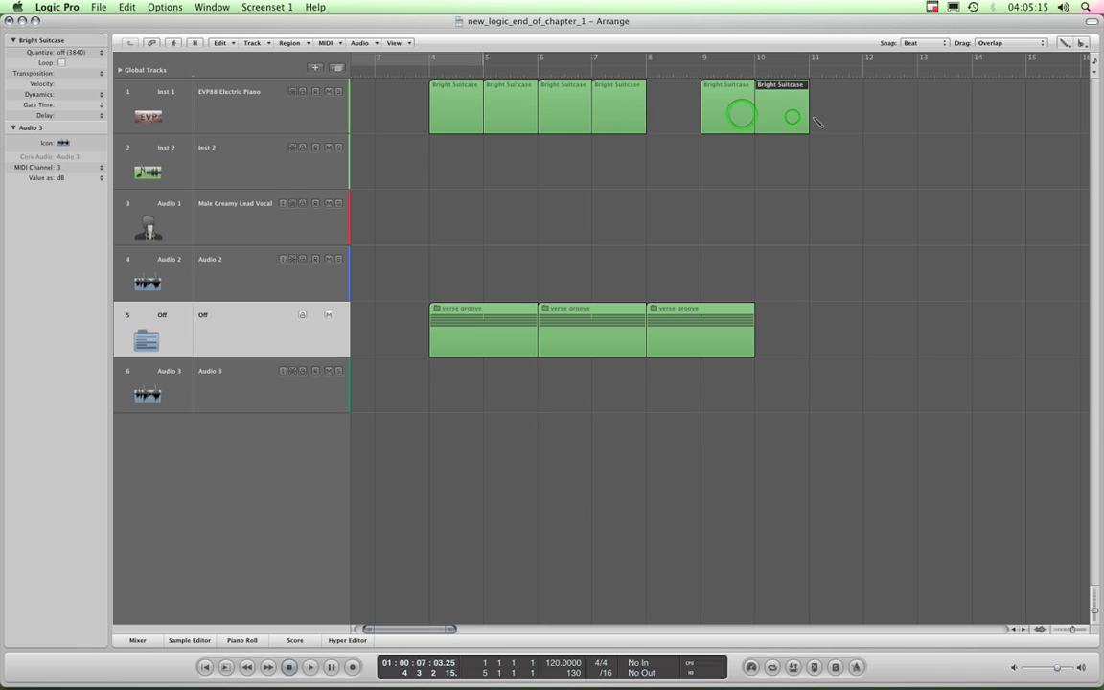
pyautogui.click(816, 117)
pyautogui.press('Escape')
pyautogui.click(652, 184)
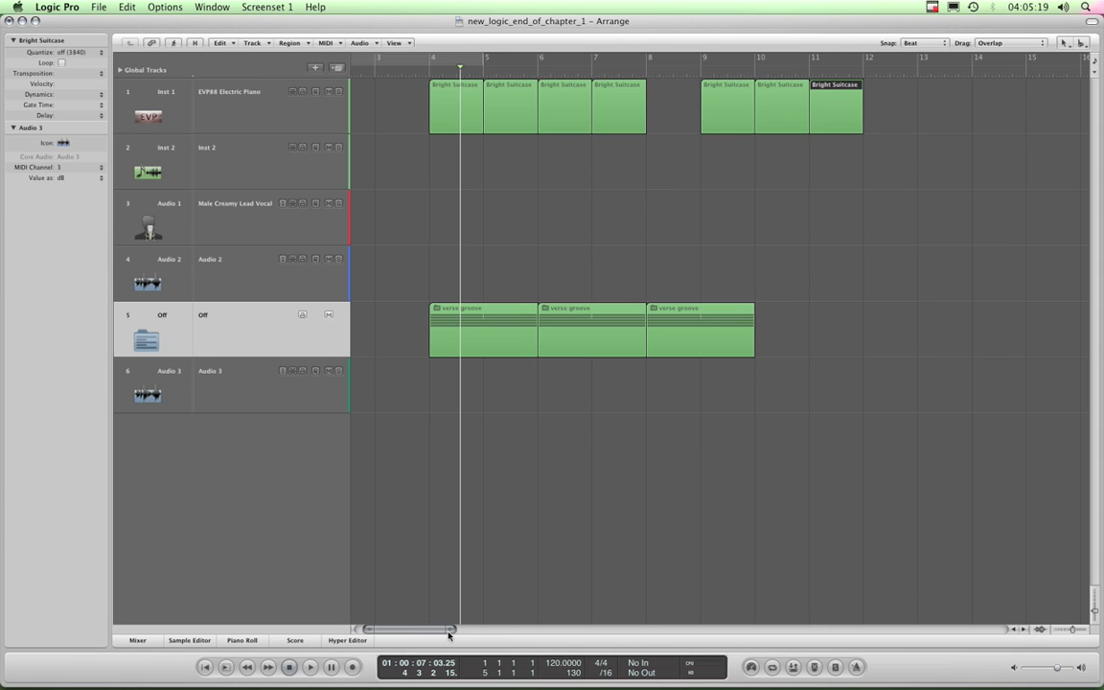
pyautogui.moveTo(448, 631); pyautogui.dragTo(480, 631)
# Draw one-bar regions on track 1 at bars 18–20 with the Pencil tool
pyautogui.press('Escape')
pyautogui.click(572, 318)
pyautogui.click(557, 133)
pyautogui.click(588, 117)
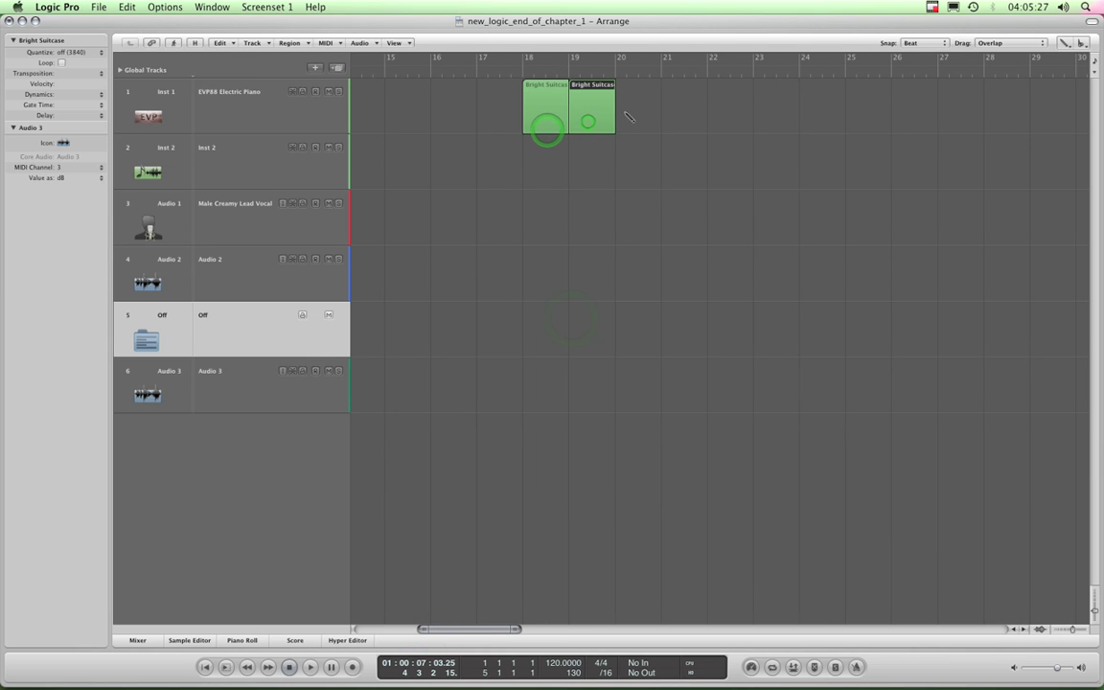
pyautogui.click(626, 112)
# Return to the Pointer tool, deselect the regions, and select the EVP88 Electric Piano track
pyautogui.moveTo(448, 634)
pyautogui.mouseDown()
pyautogui.moveTo(406, 634)
pyautogui.moveTo(446, 633)
pyautogui.mouseUp()
pyautogui.press('Escape')
pyautogui.click(514, 179)
pyautogui.click(463, 256)
pyautogui.click(239, 105)
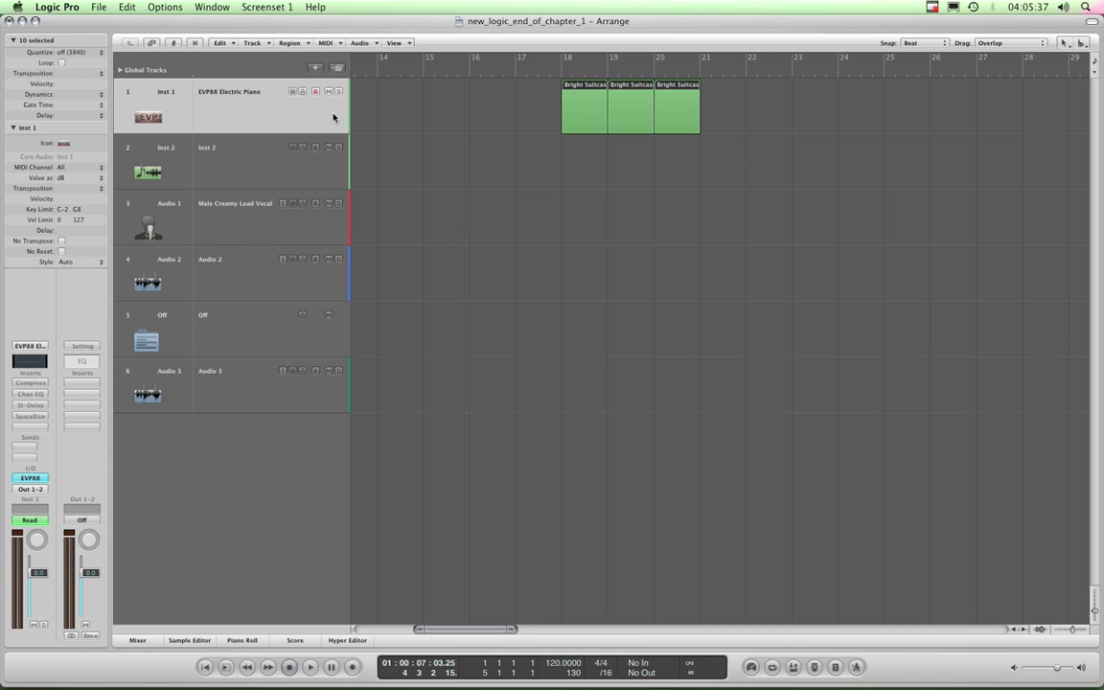
# Hide the Inspector with I, then select track 2 and track 1 again
pyautogui.press('i')
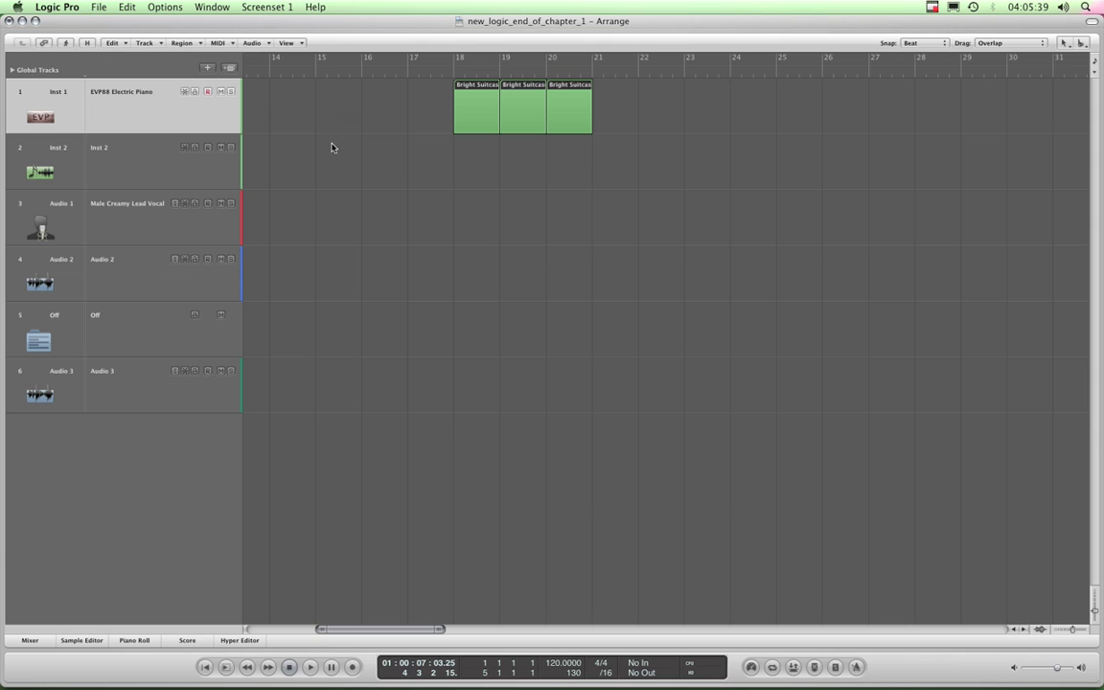
pyautogui.click(135, 160)
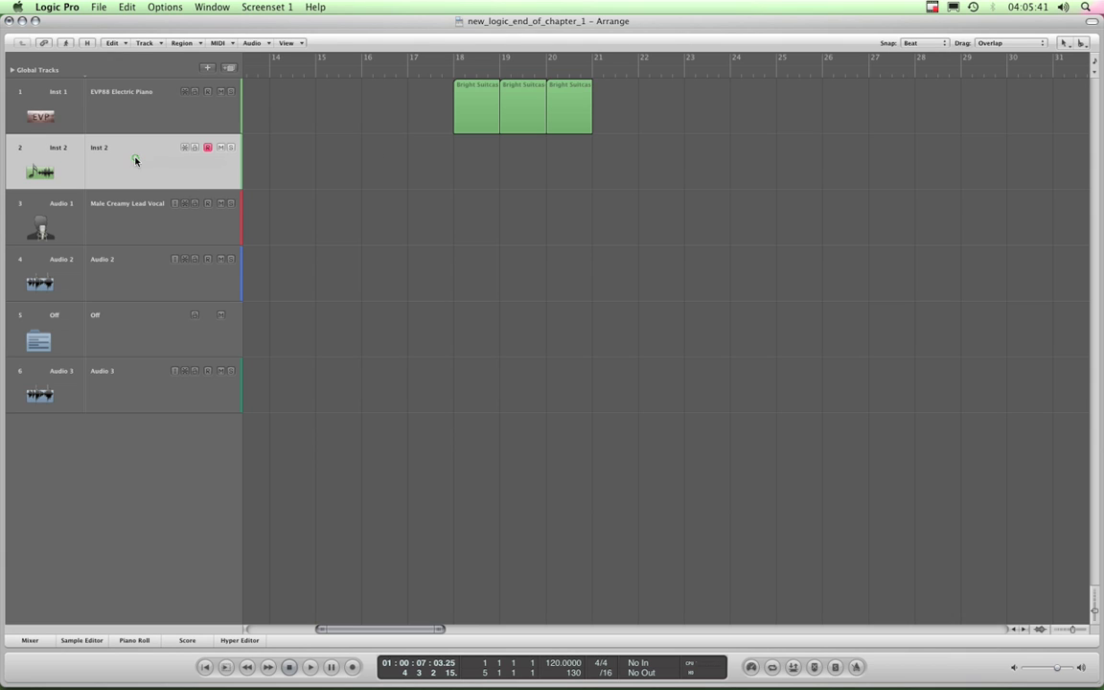
pyautogui.click(130, 111)
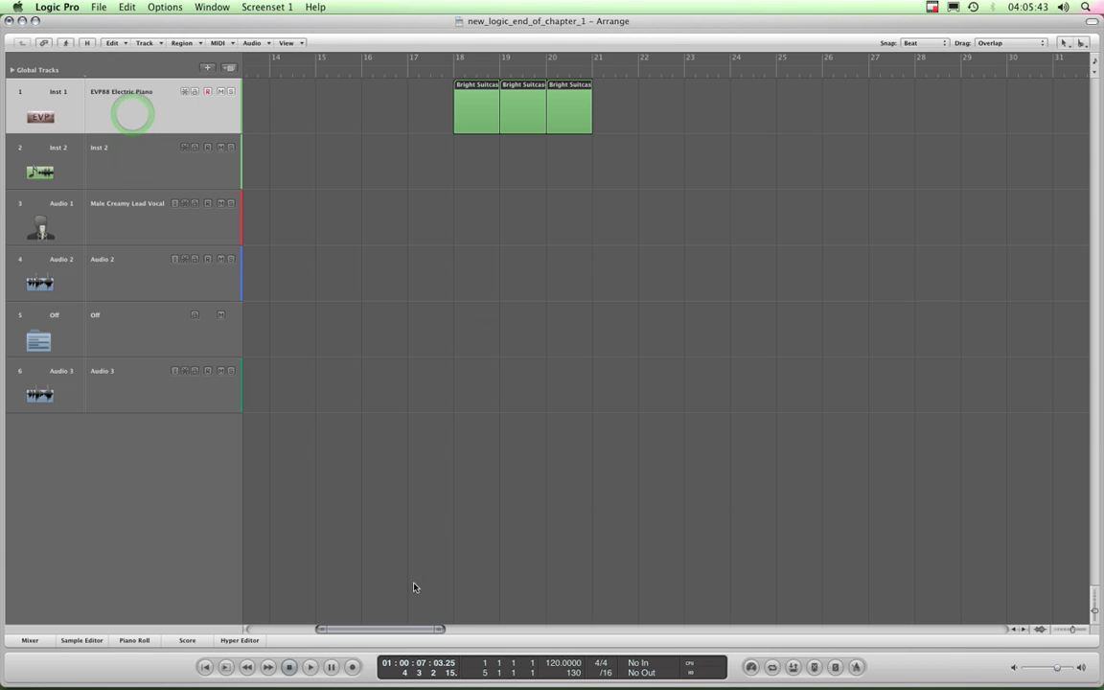
pyautogui.moveTo(403, 629); pyautogui.dragTo(372, 628)
# Marquee-select the bar 18–20 regions, reselect track 1, then clear the region selection
pyautogui.click(597, 145)
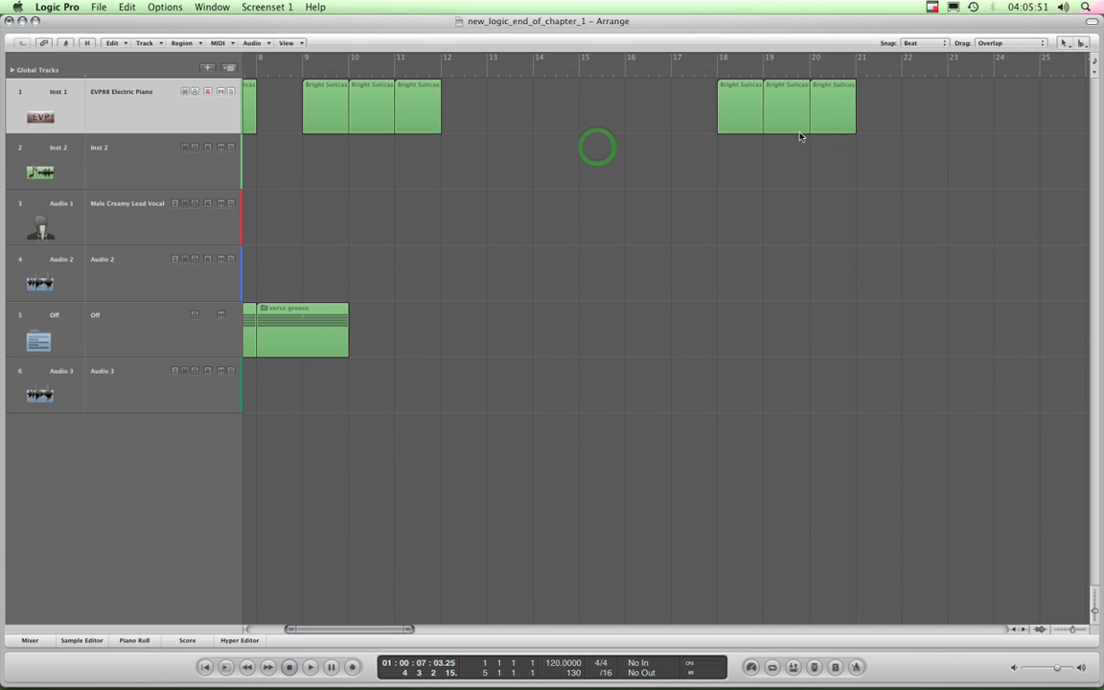
pyautogui.moveTo(865, 102); pyautogui.dragTo(738, 126)
pyautogui.click(593, 159)
pyautogui.click(184, 112)
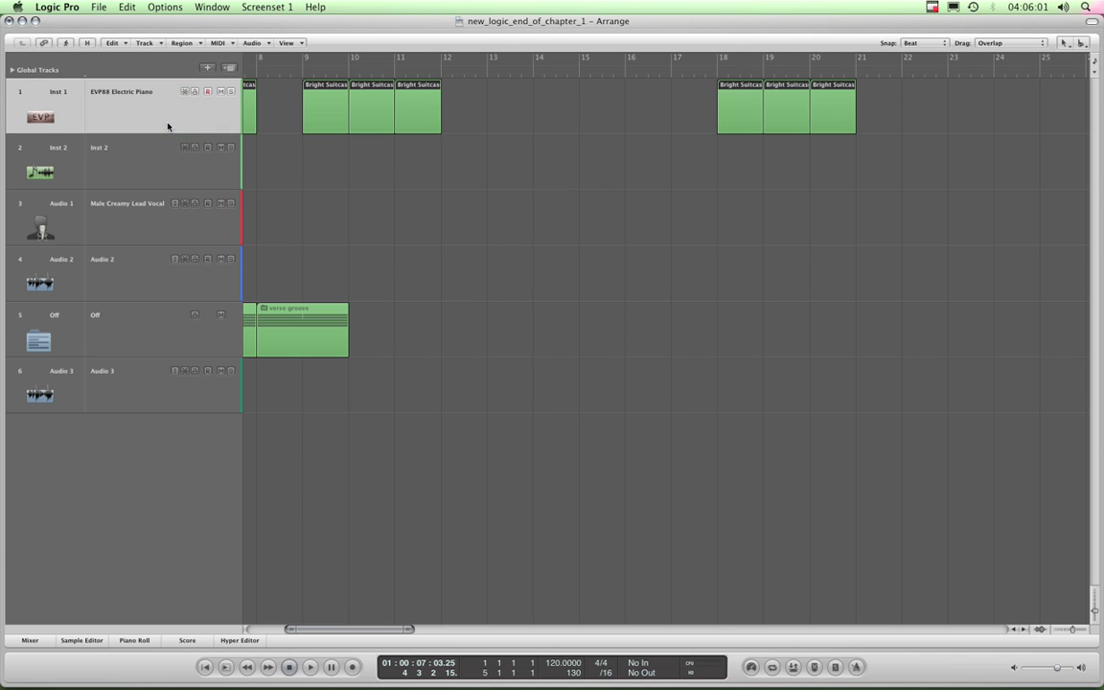
pyautogui.click(168, 125)
pyautogui.click(517, 134)
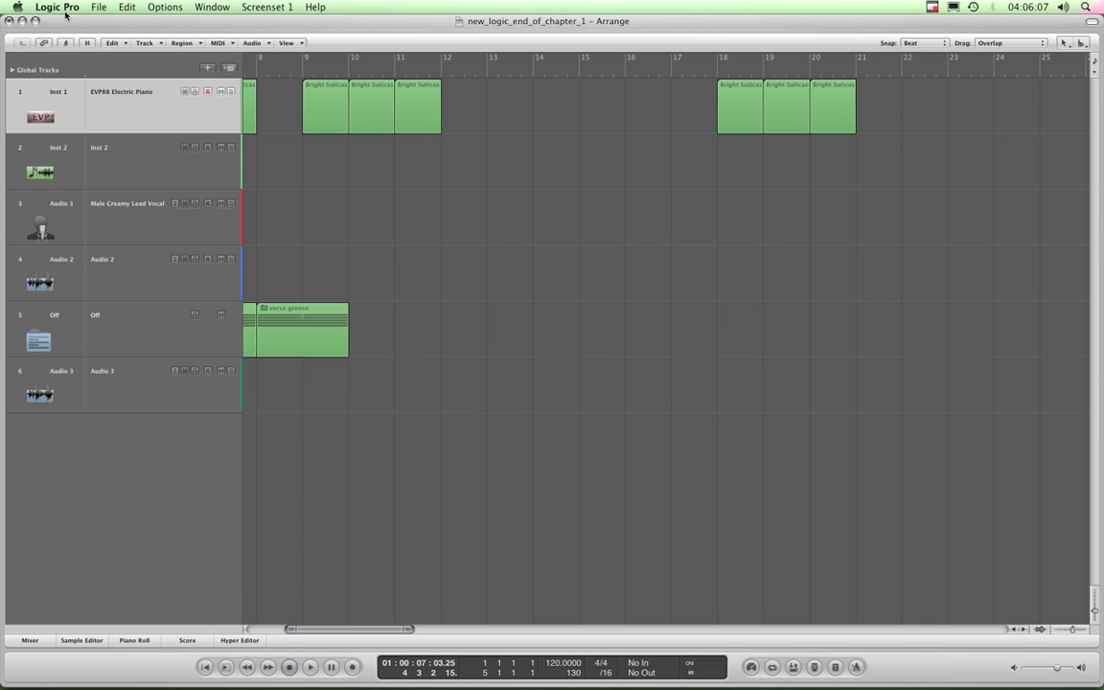
# Turn off 'Select Regions on Track selection' in the Global Editing preferences
pyautogui.click(63, 8)
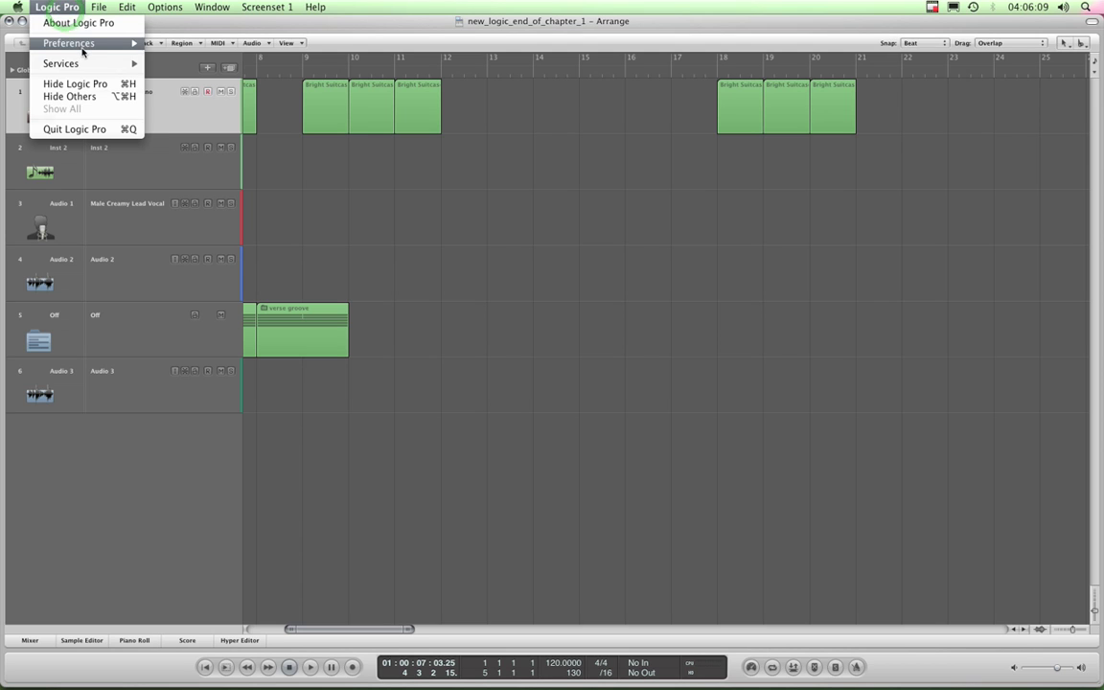
pyautogui.moveTo(77, 44)
pyautogui.click(176, 43)
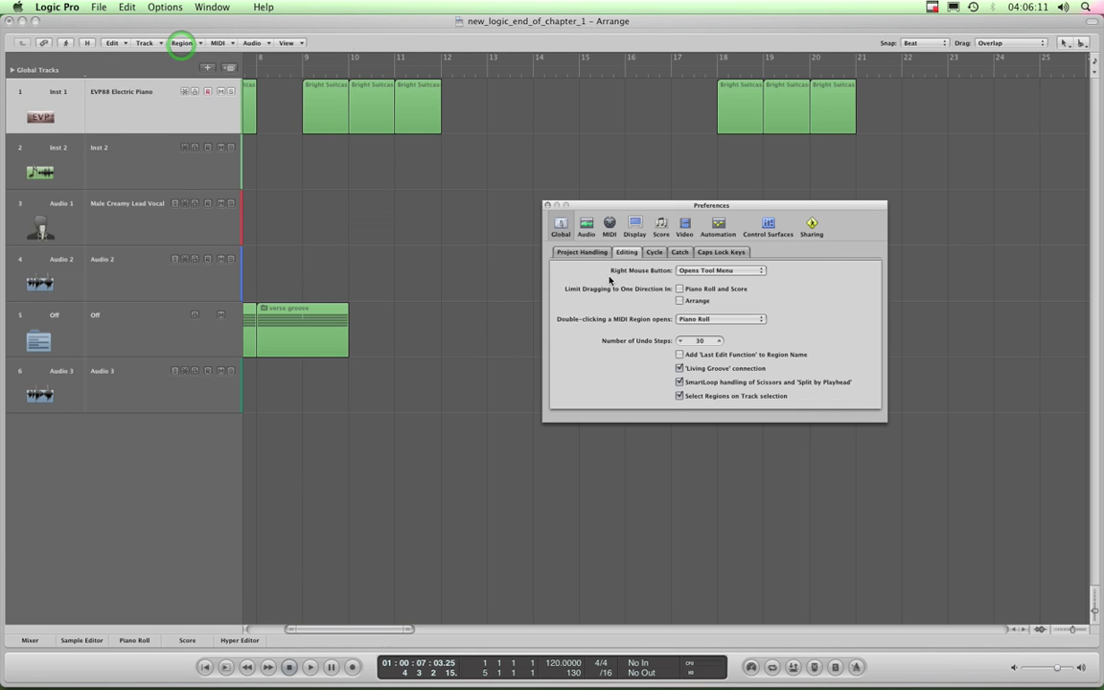
pyautogui.click(591, 251)
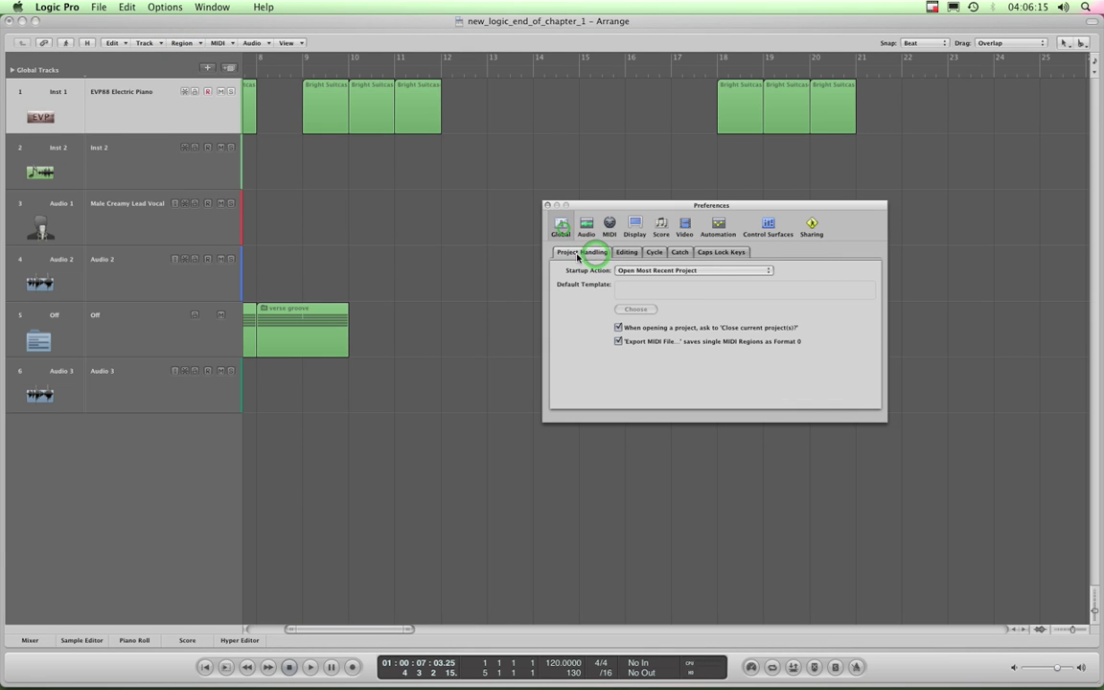
pyautogui.click(629, 252)
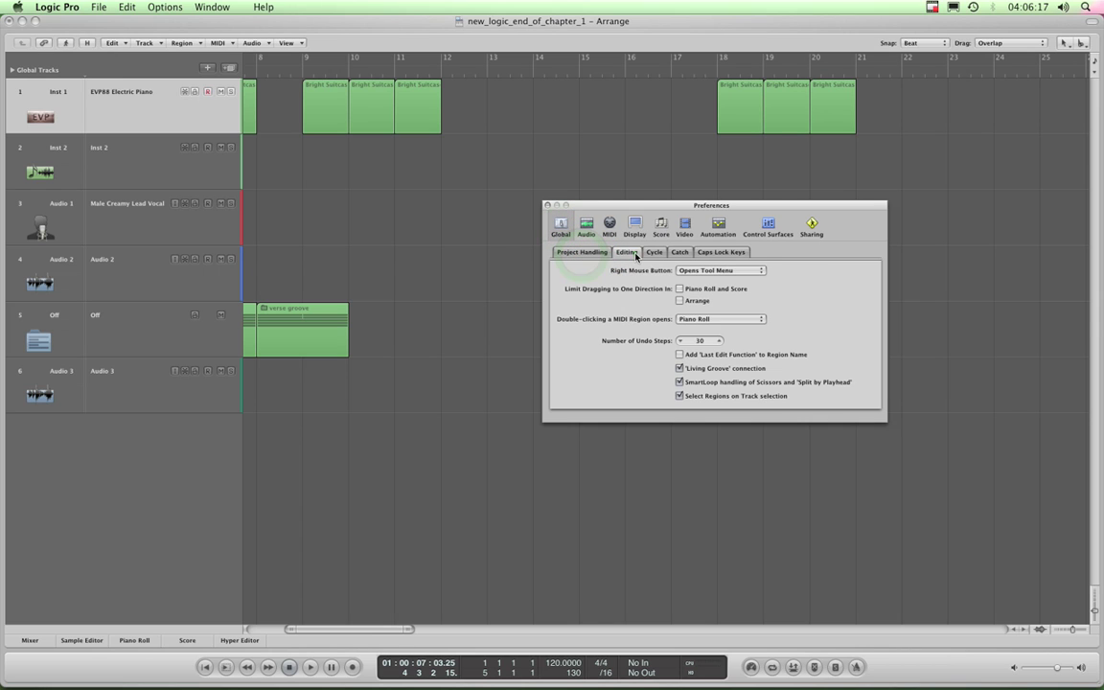
pyautogui.click(681, 395)
pyautogui.click(547, 207)
# Clear the region selection and select track 2, then track 1, to check the change
pyautogui.click(470, 184)
pyautogui.click(158, 147)
pyautogui.click(156, 108)
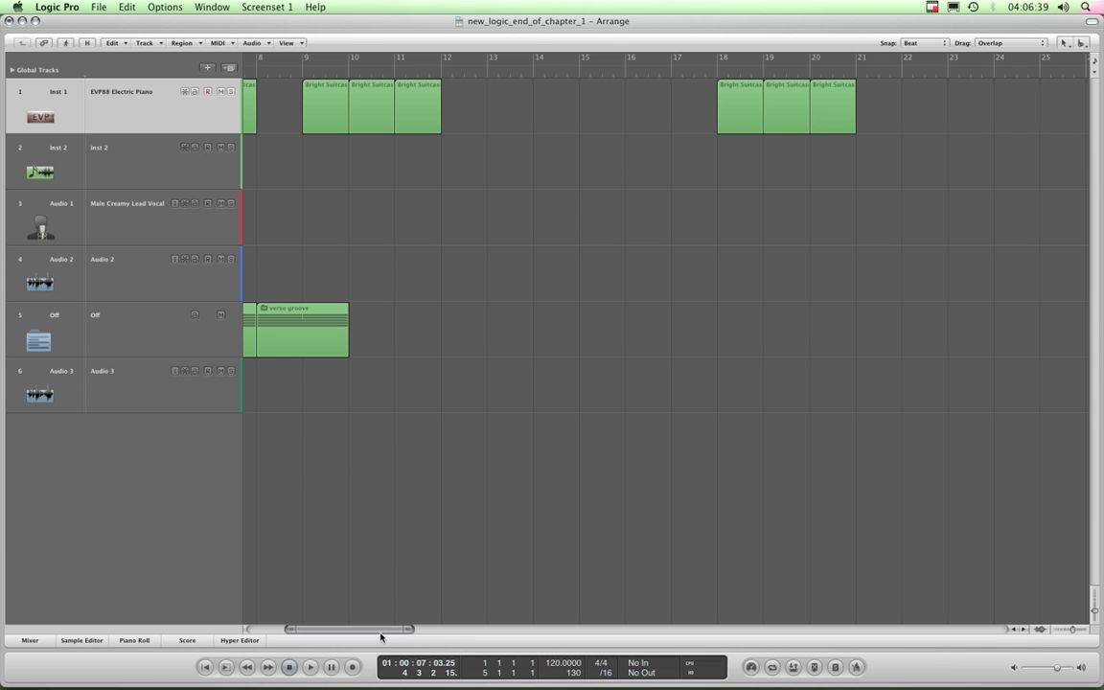
# Scroll back to the song start and marquee-select the Bright Suitcase regions from bar 4 to bar 11
pyautogui.moveTo(382, 630); pyautogui.dragTo(353, 631)
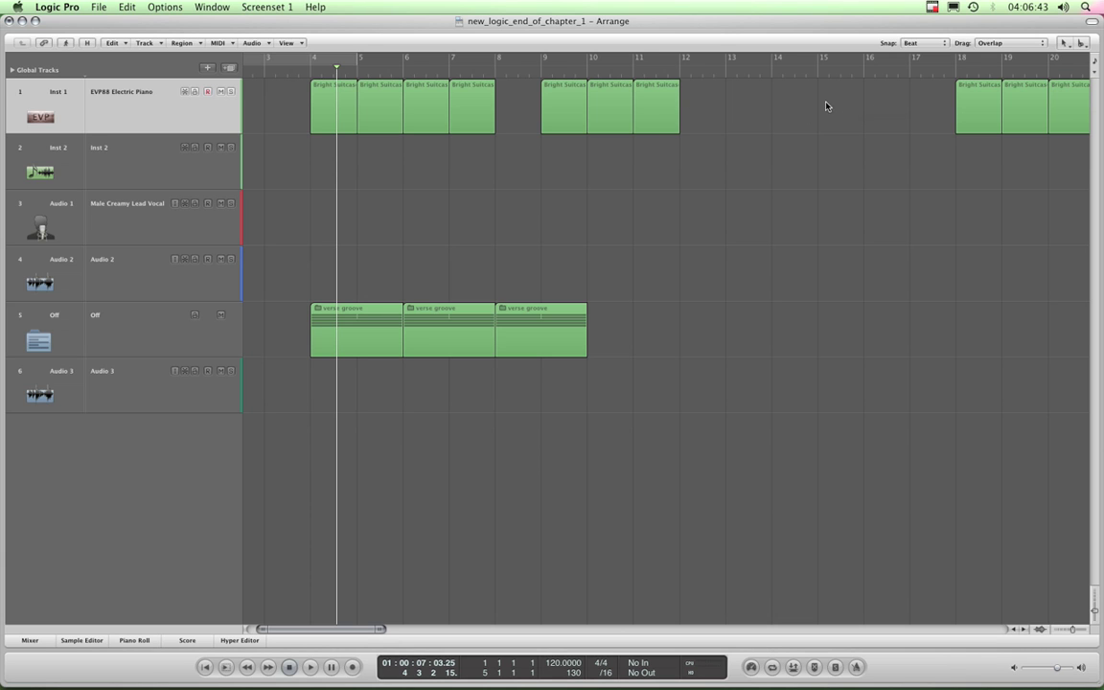
pyautogui.moveTo(978, 108); pyautogui.dragTo(978, 106)
pyautogui.moveTo(709, 104); pyautogui.dragTo(330, 138)
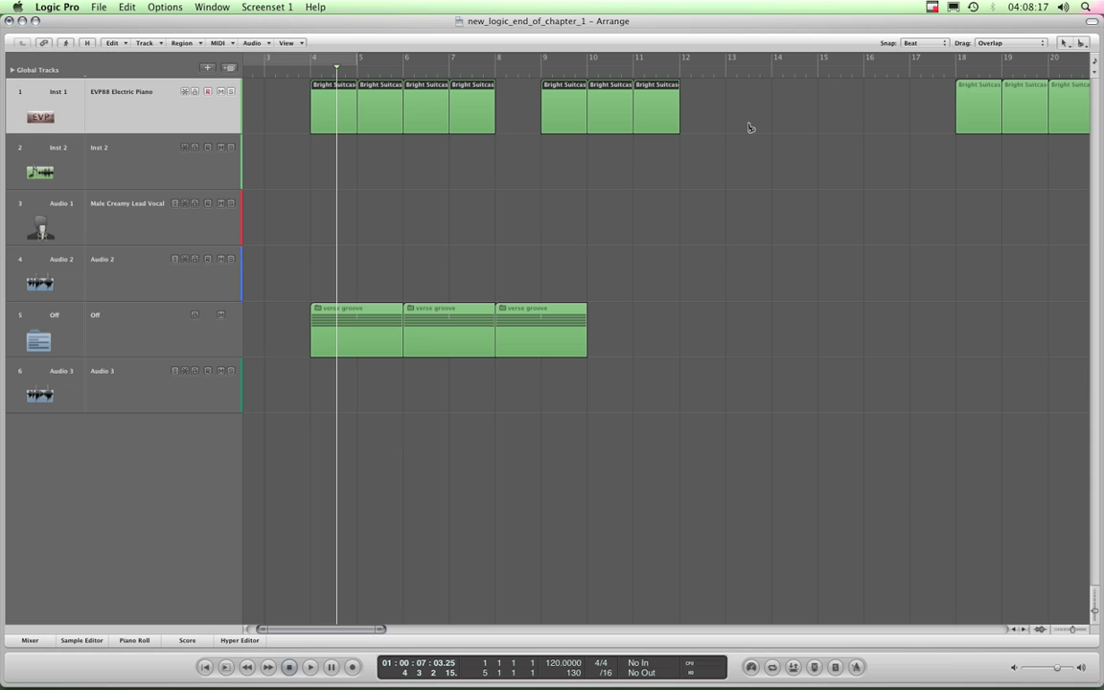
# Lock the selected bar 4–11 regions with the Lock SMPTE Position key command
pyautogui.press('super+Page_Down')
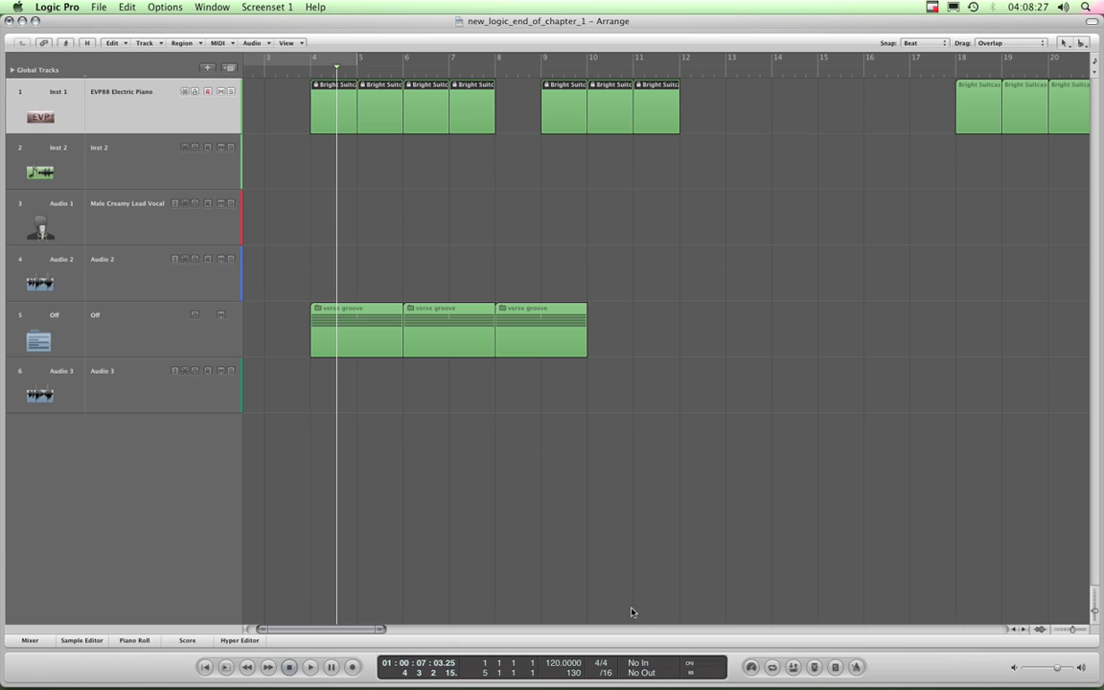
pyautogui.click(1075, 629)
pyautogui.click(1075, 630)
pyautogui.click(1076, 630)
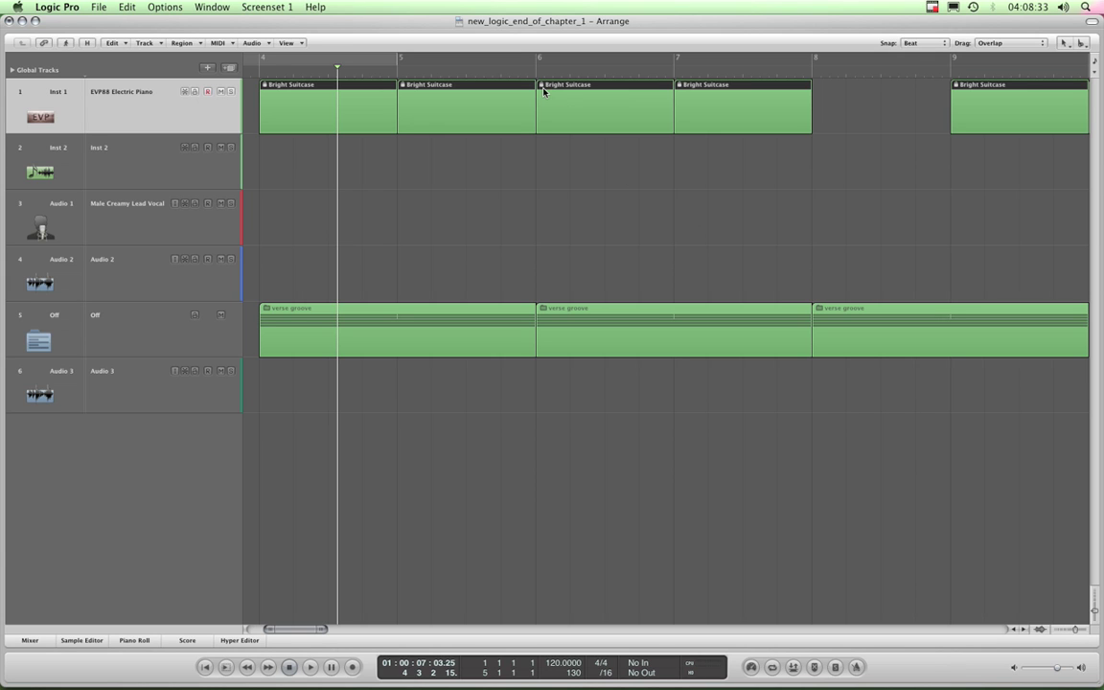
pyautogui.click(1074, 630)
pyautogui.click(1074, 630)
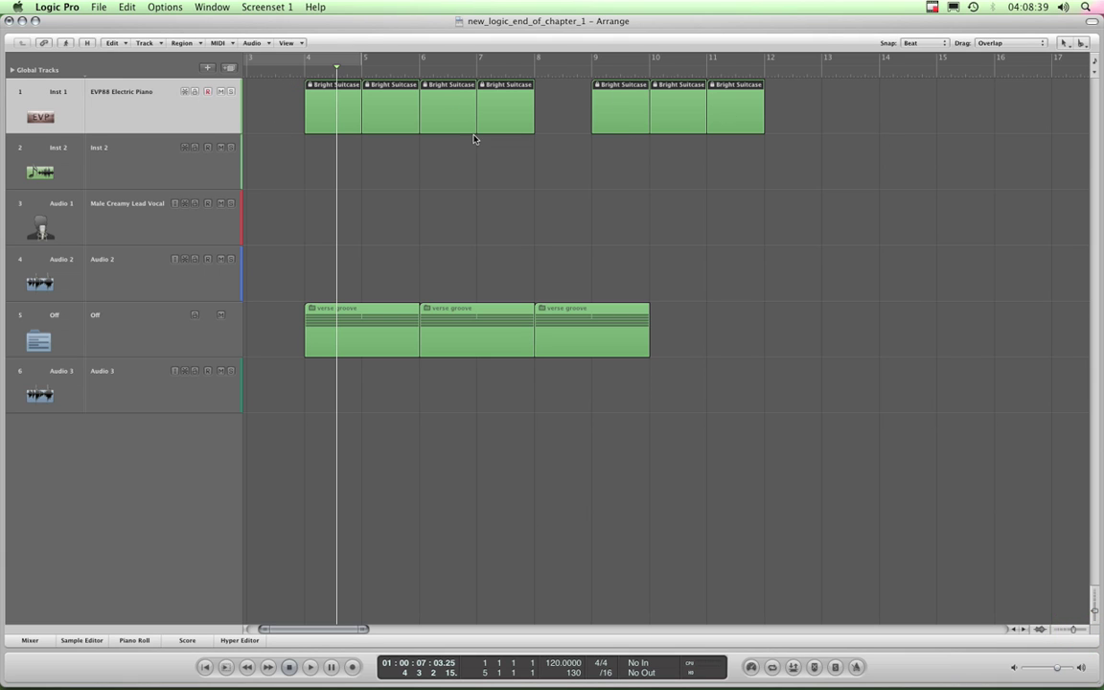
pyautogui.click(884, 103)
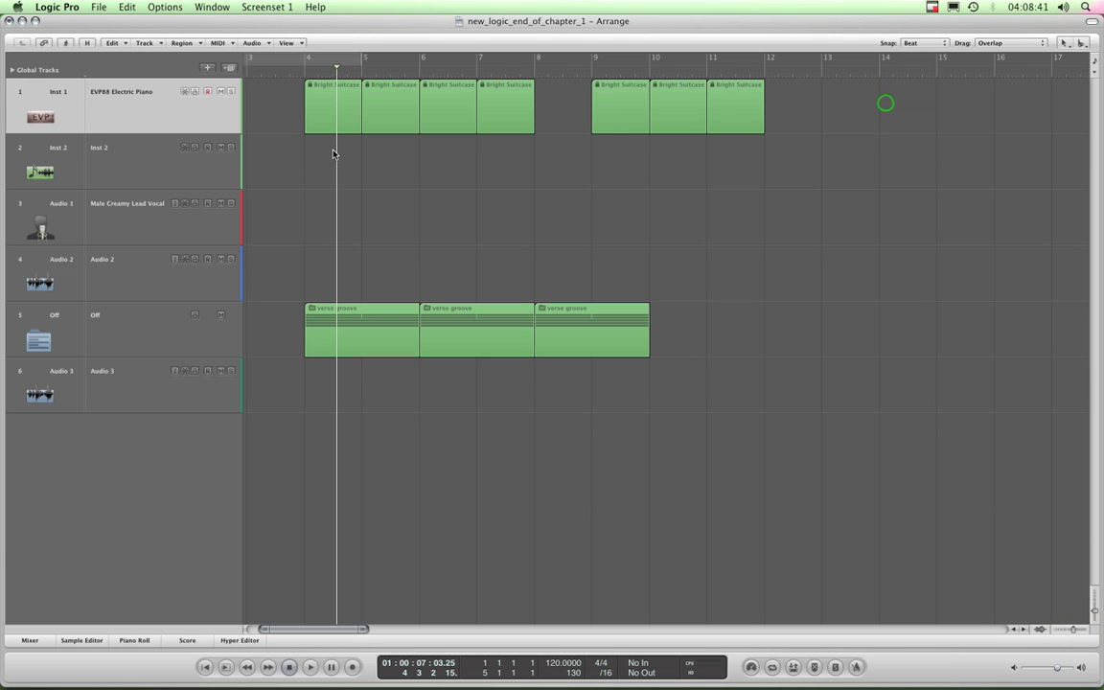
# Select Inst 1 and re-enable 'Select Regions on Track selection' in the Global Editing preferences
pyautogui.click(212, 115)
pyautogui.click(69, 9)
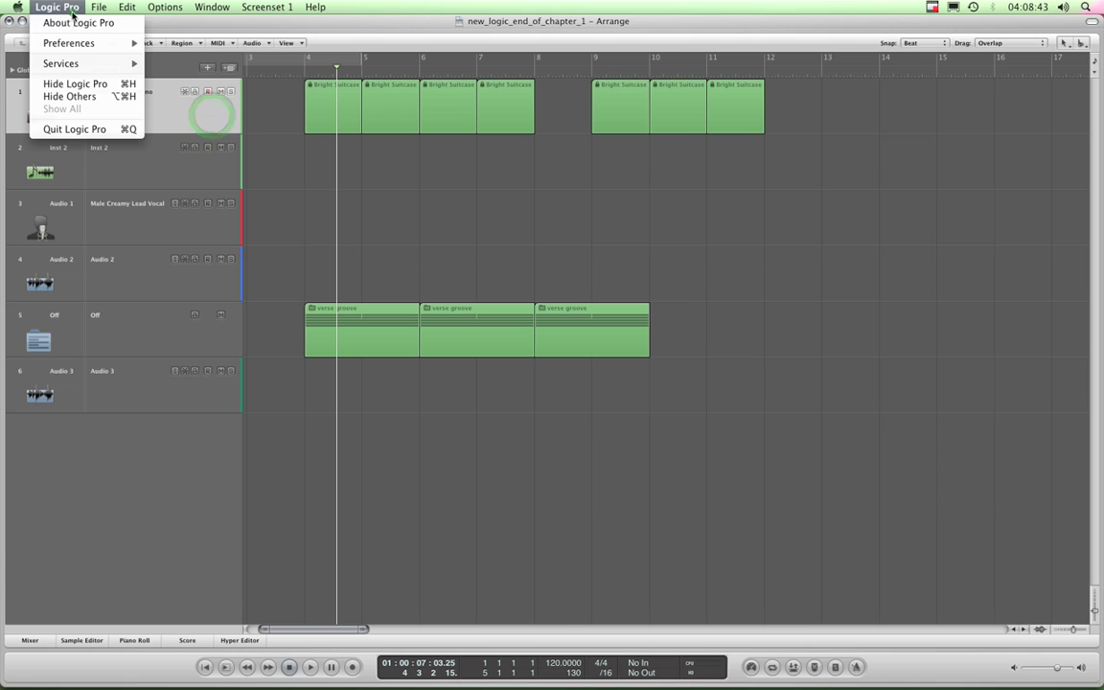
pyautogui.moveTo(84, 46)
pyautogui.click(172, 44)
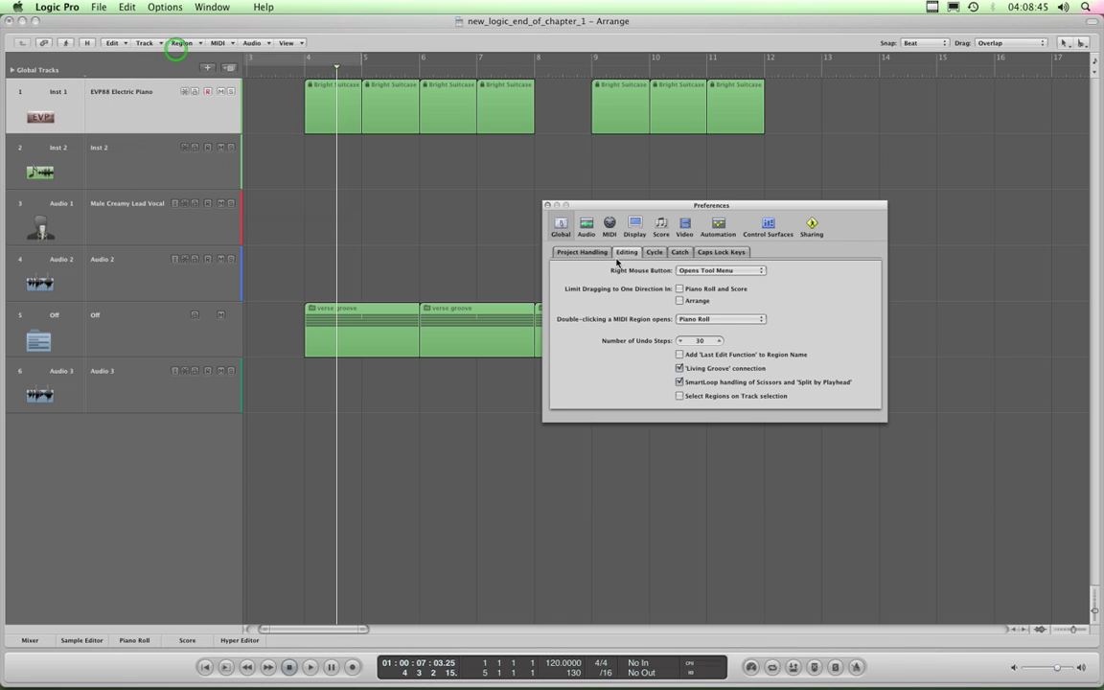
pyautogui.click(679, 396)
pyautogui.click(547, 205)
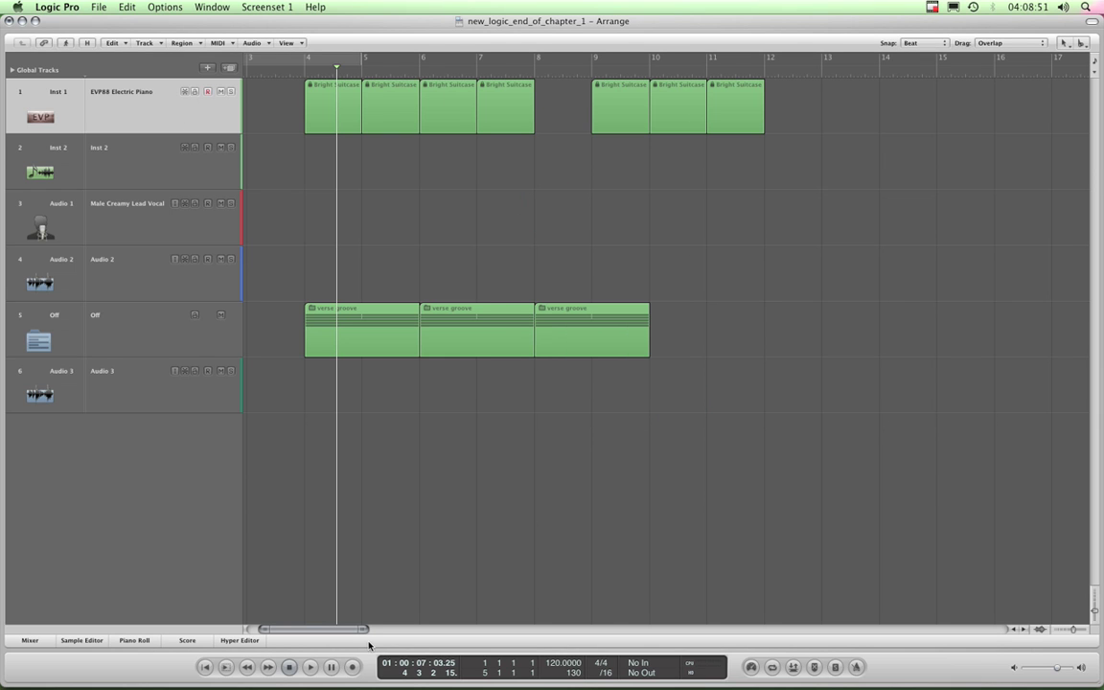
pyautogui.moveTo(364, 634); pyautogui.dragTo(433, 631)
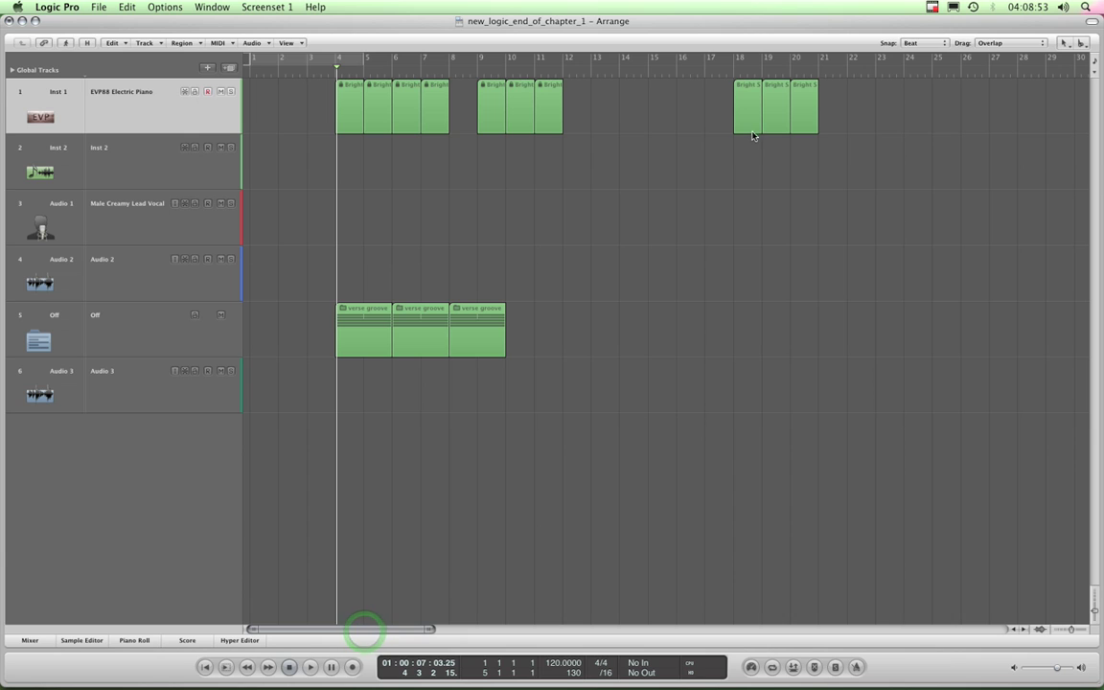
pyautogui.click(181, 127)
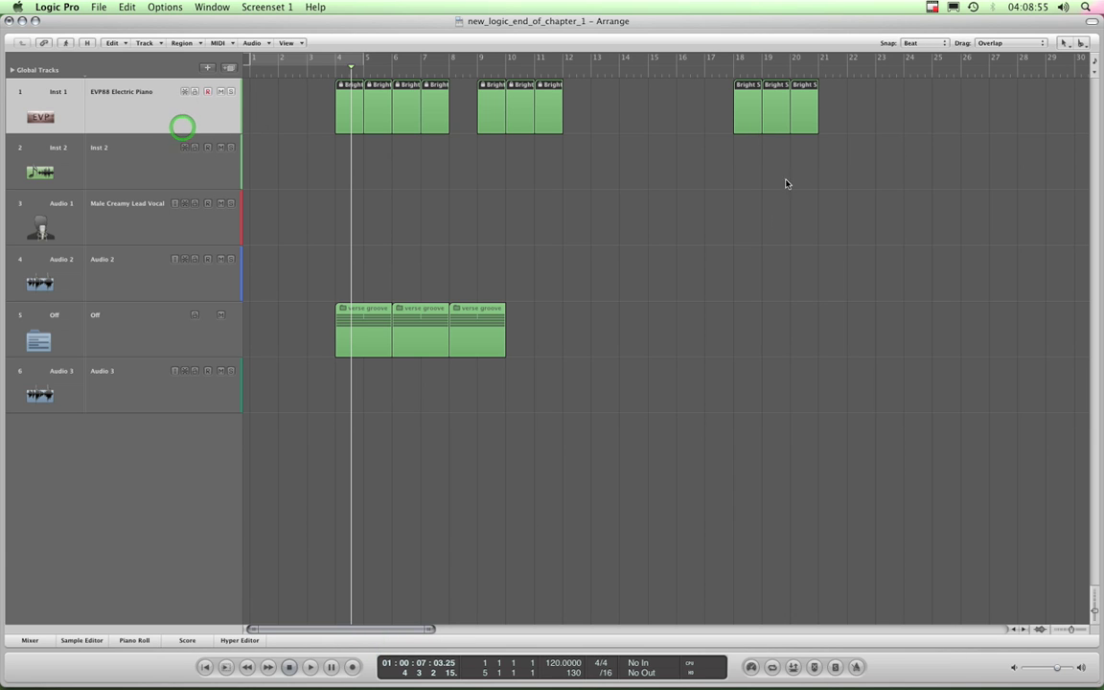
pyautogui.moveTo(751, 116); pyautogui.dragTo(808, 115)
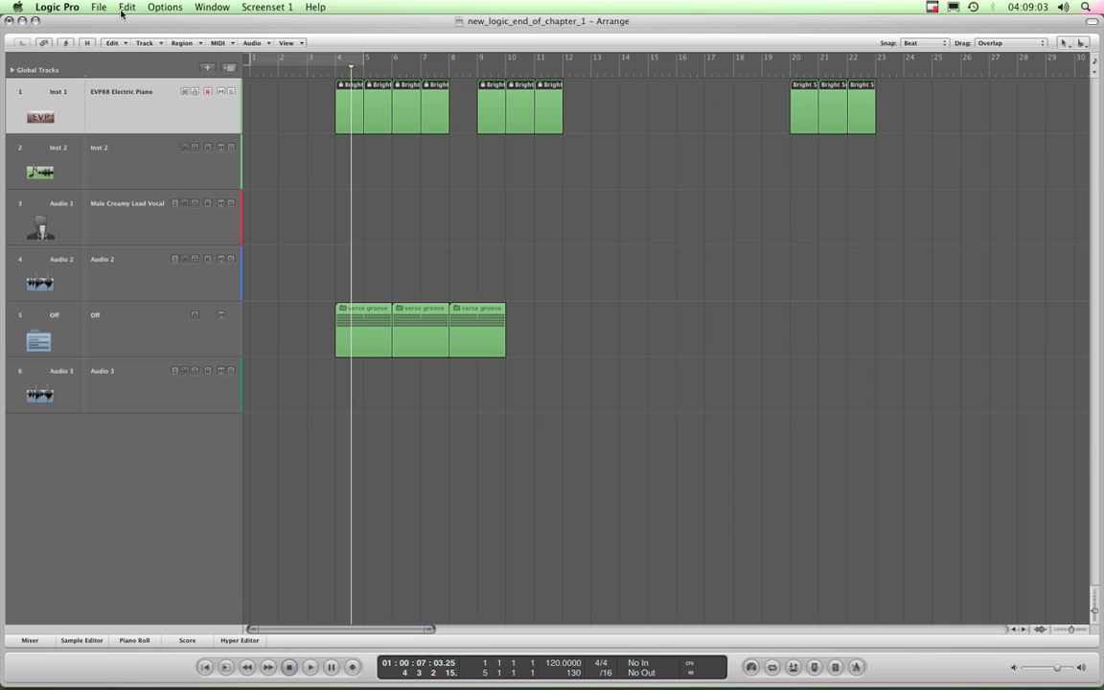
pyautogui.click(126, 7)
pyautogui.click(131, 22)
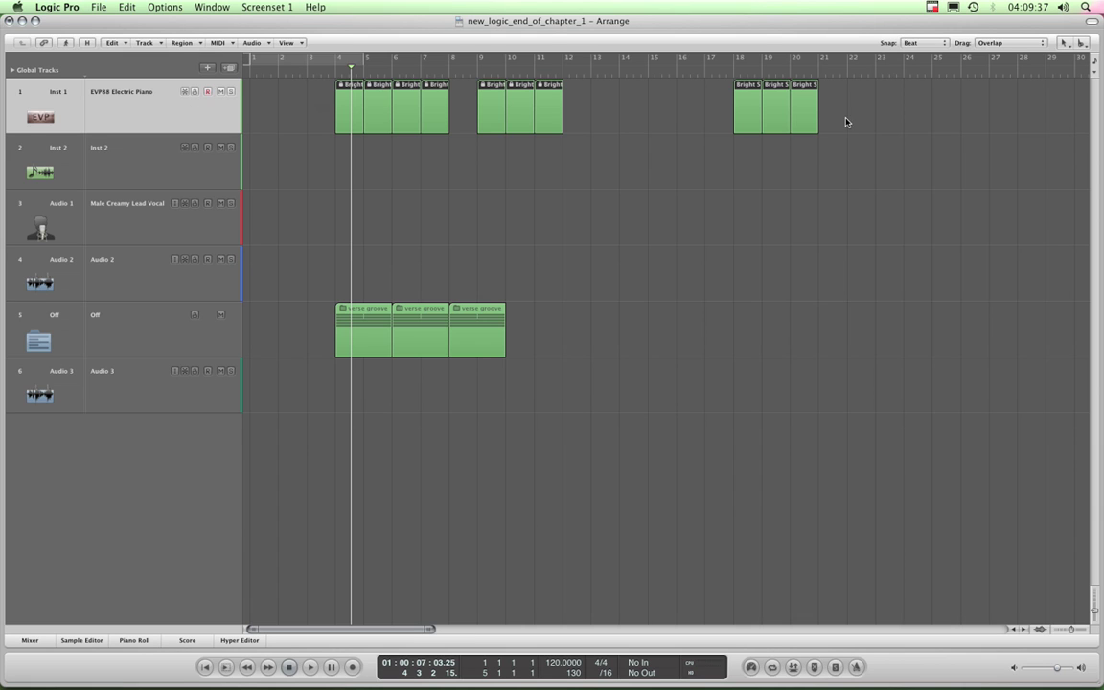
# Marquee-select the seven Bright S regions at bars 4–11 and lock their SMPTE position
pyautogui.click(194, 92)
pyautogui.click(603, 122)
pyautogui.moveTo(592, 100); pyautogui.dragTo(327, 128)
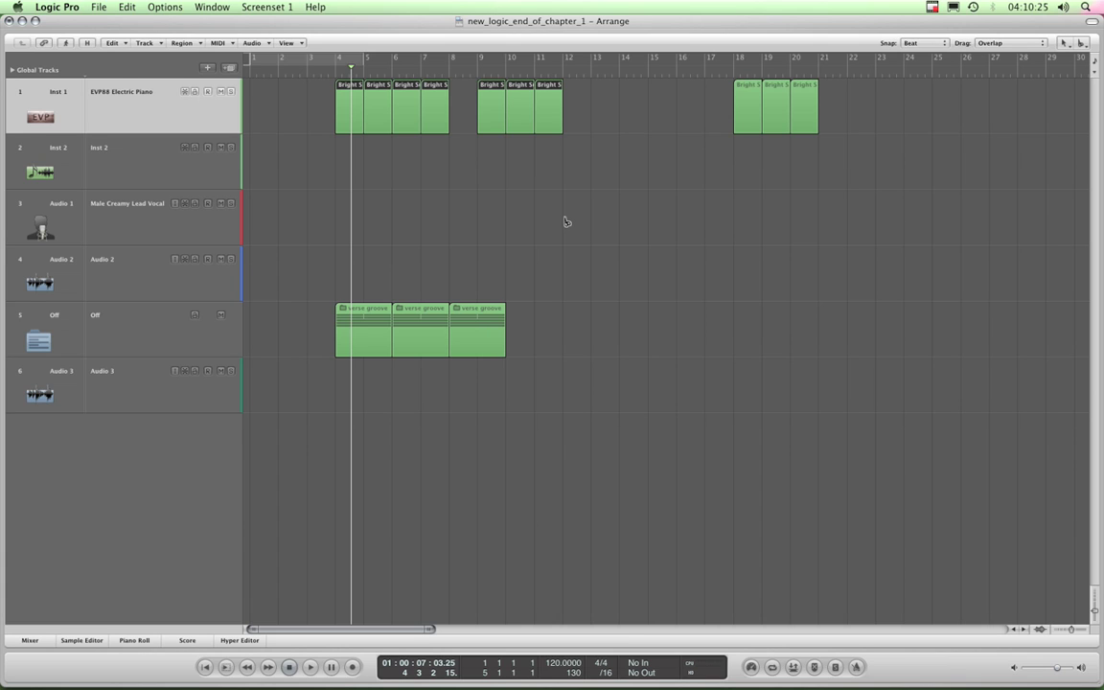
pyautogui.press('super+Page_Down')
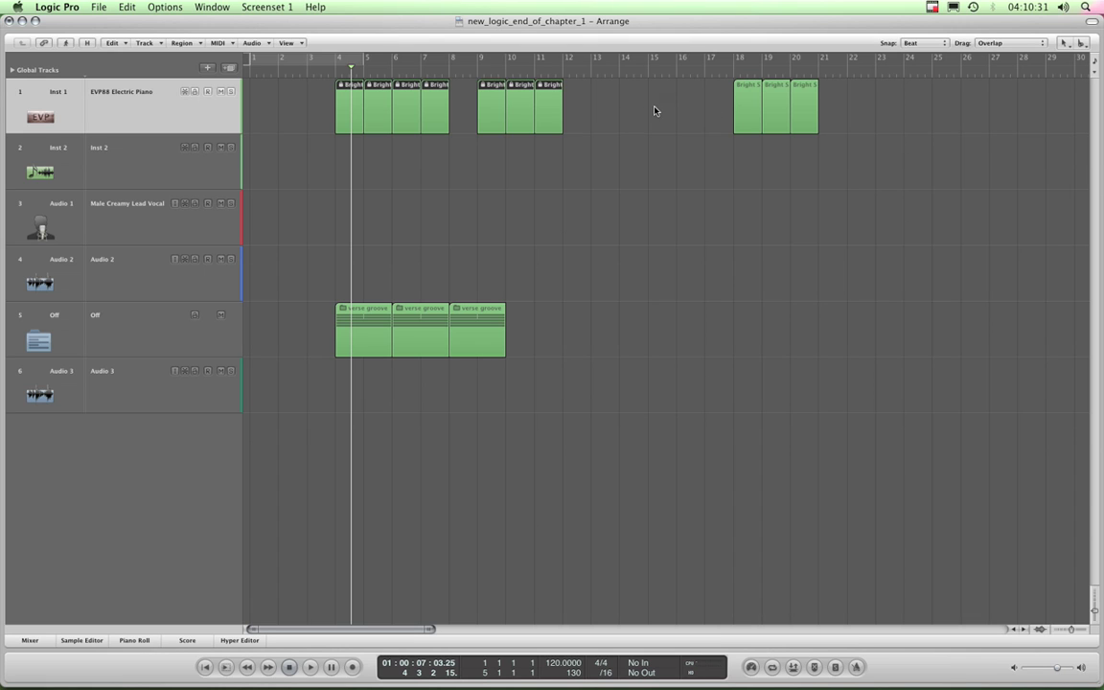
# Drag the three unlocked Bright S regions from bar 18 to bars 21–23
pyautogui.moveTo(745, 101); pyautogui.dragTo(867, 103)
pyautogui.click(290, 130)
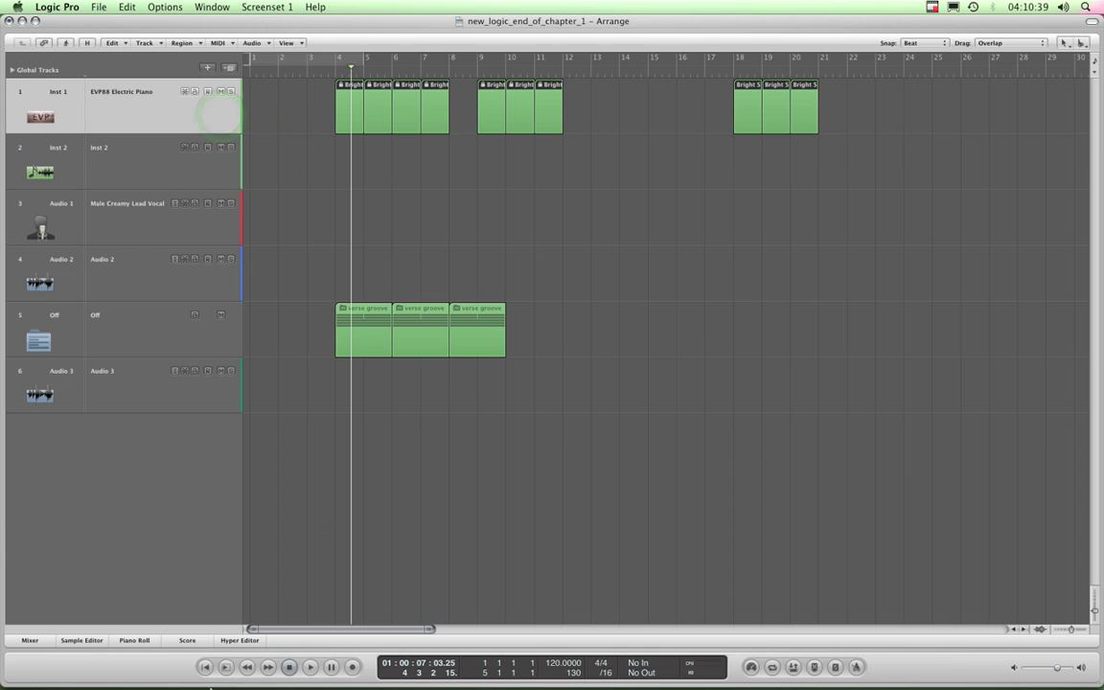
pyautogui.moveTo(316, 630); pyautogui.dragTo(308, 628)
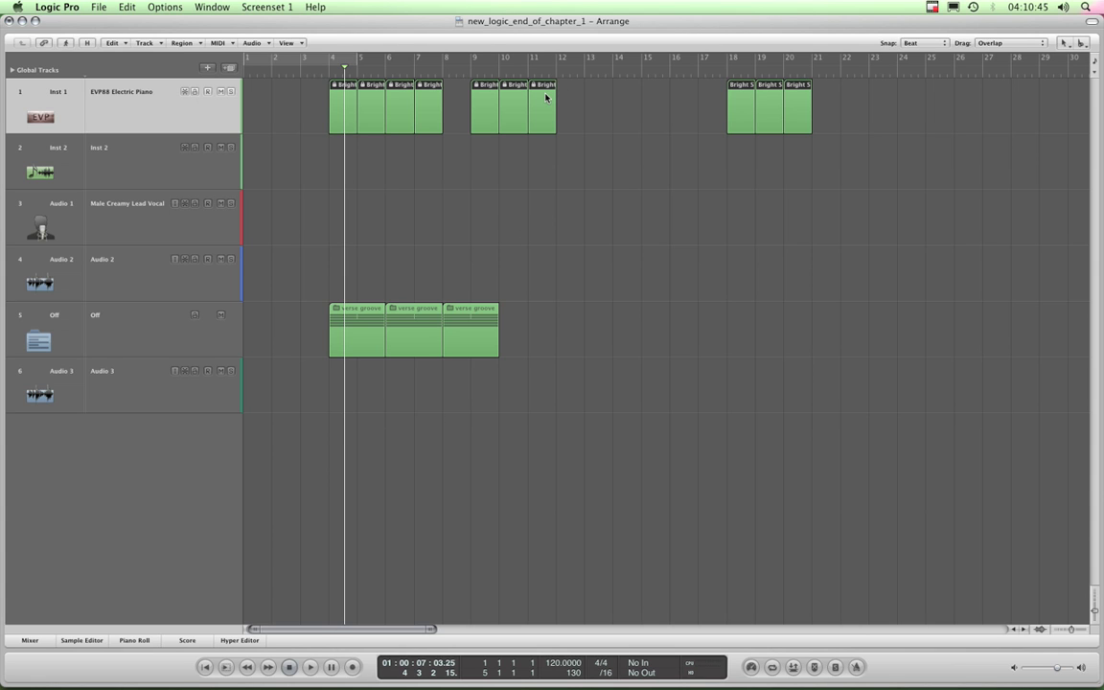
pyautogui.moveTo(316, 629); pyautogui.dragTo(382, 641)
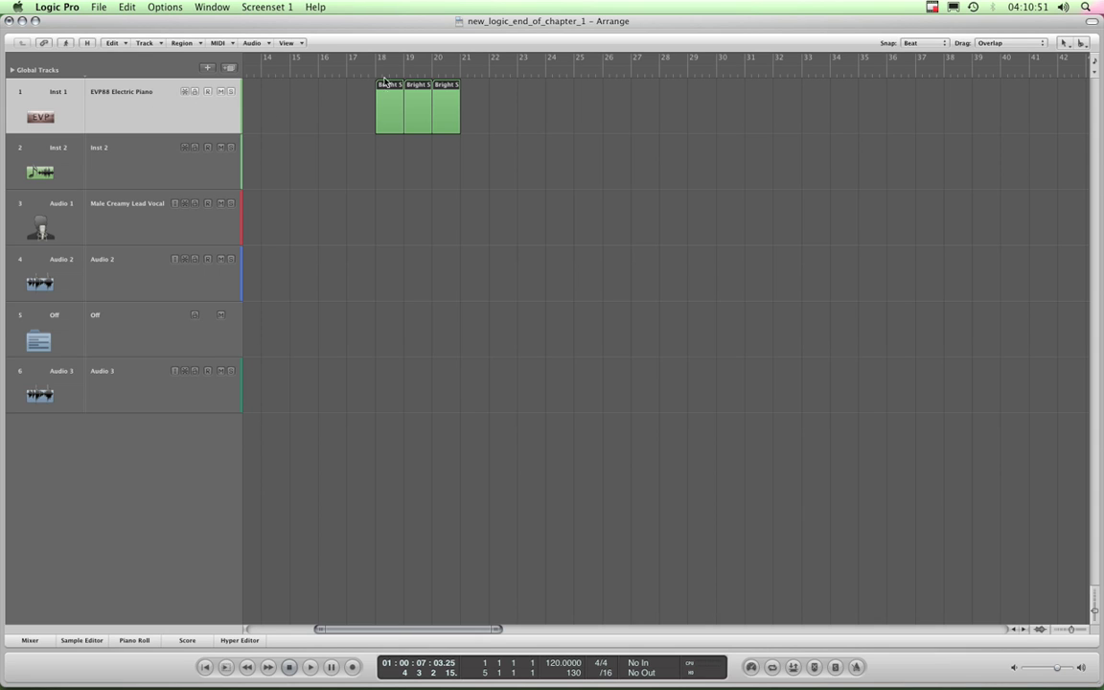
pyautogui.moveTo(387, 89); pyautogui.dragTo(477, 93)
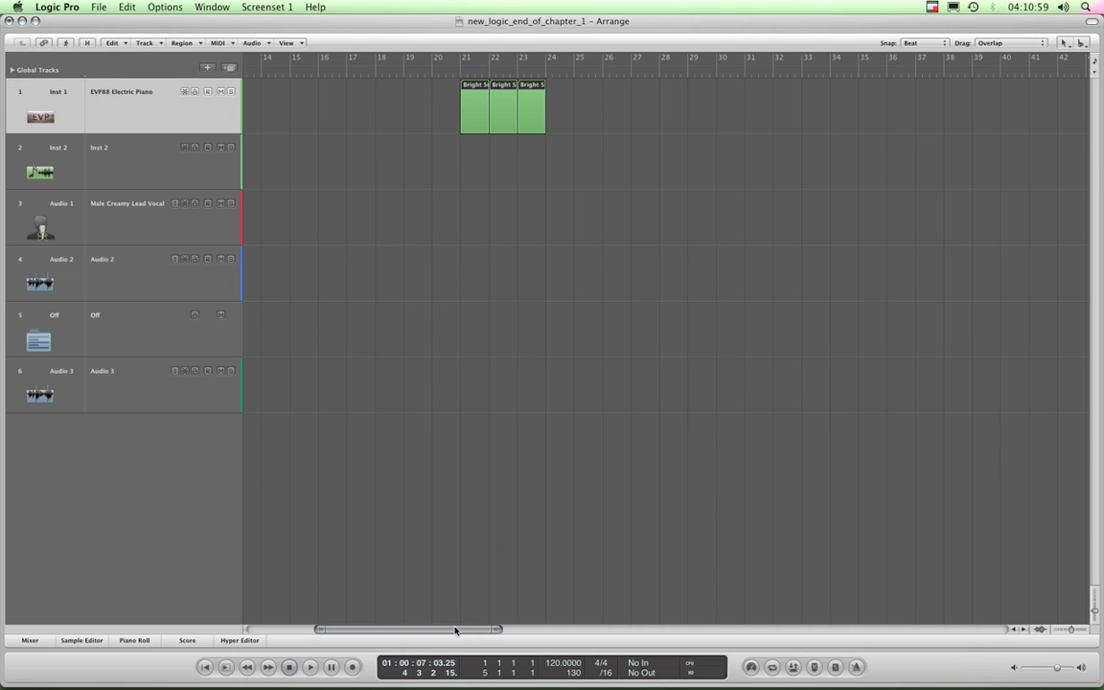
pyautogui.moveTo(454, 628); pyautogui.dragTo(384, 629)
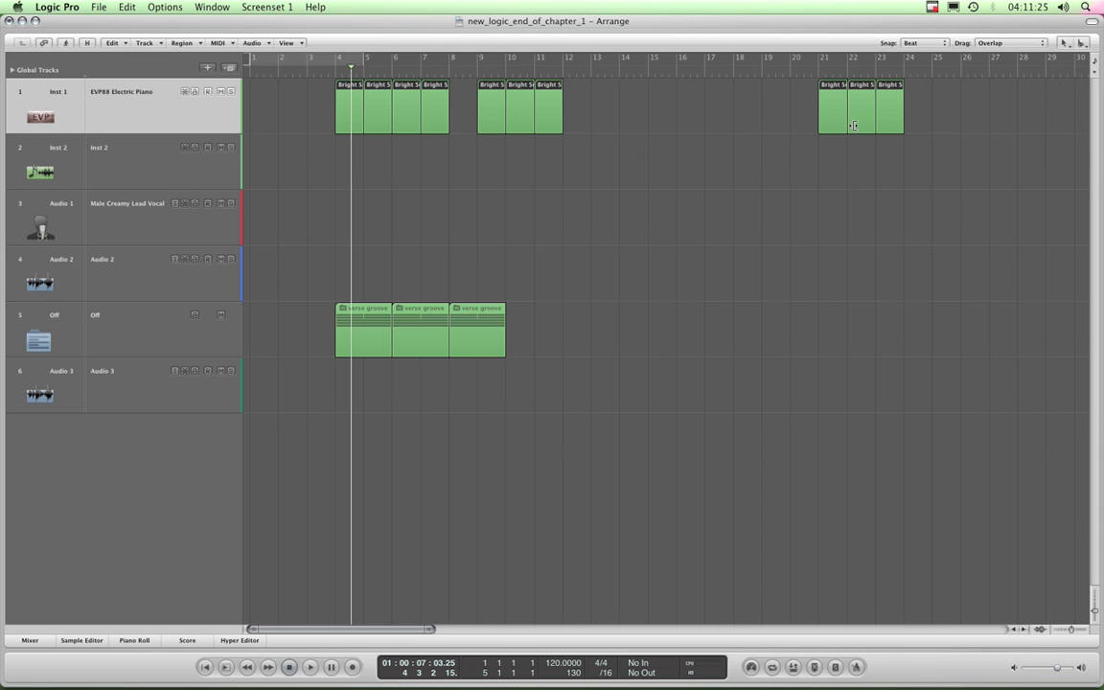
# Select and delete the regions at bars 21–23, then those at bars 9–11
pyautogui.moveTo(943, 98); pyautogui.dragTo(822, 135)
pyautogui.press('Delete')
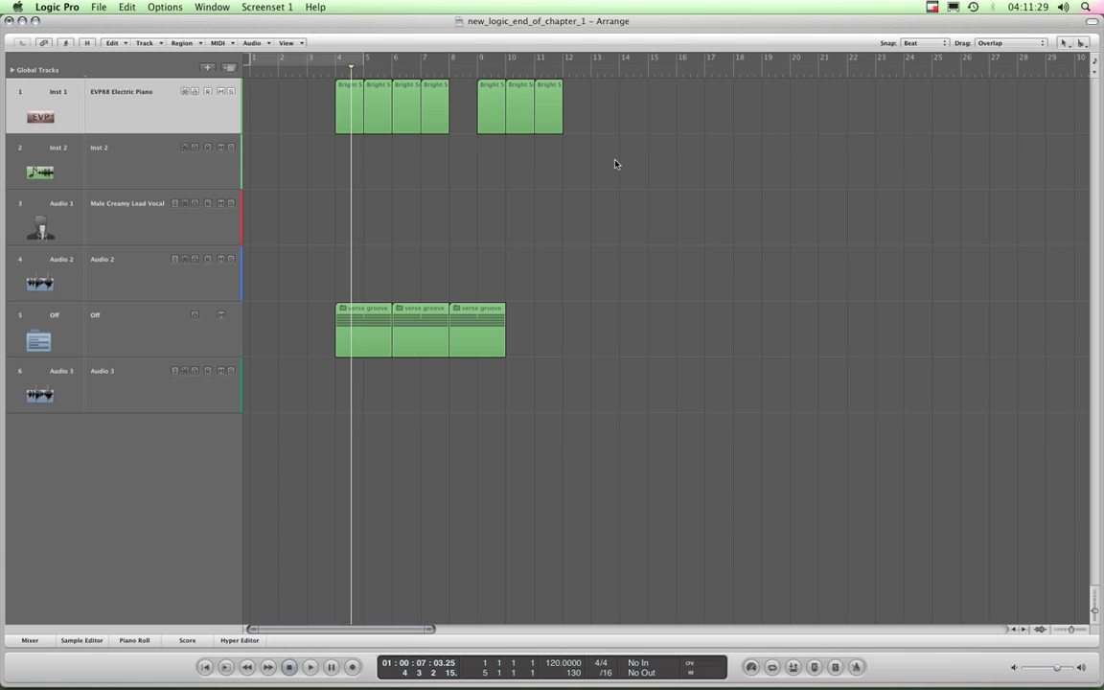
pyautogui.moveTo(575, 102); pyautogui.dragTo(498, 133)
pyautogui.press('Delete')
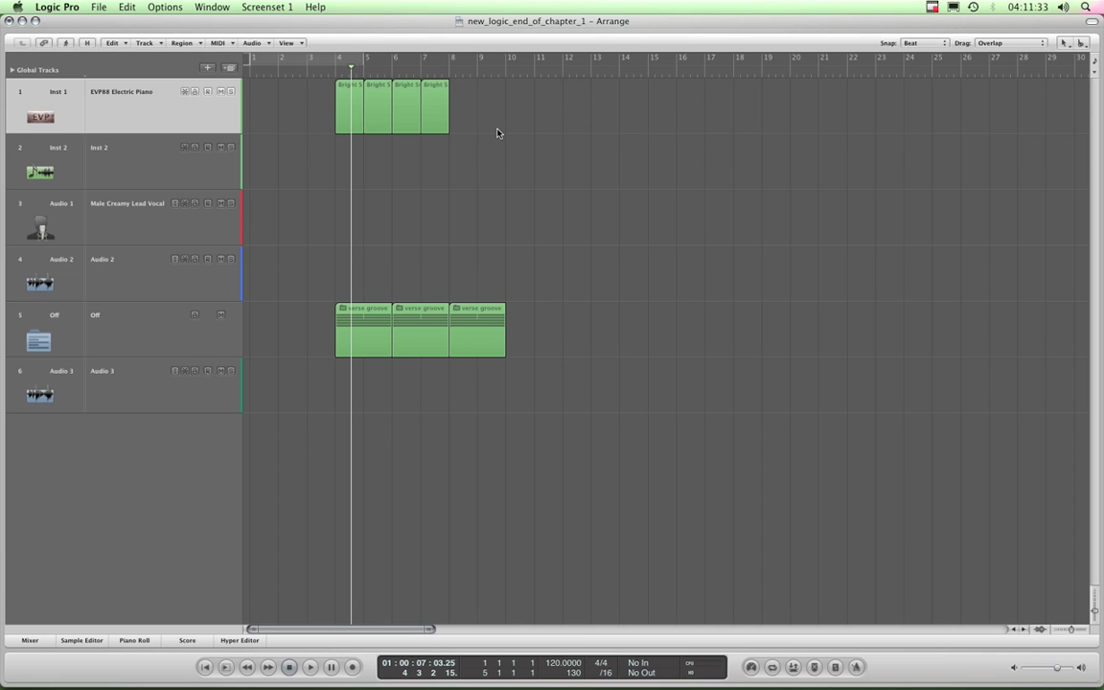